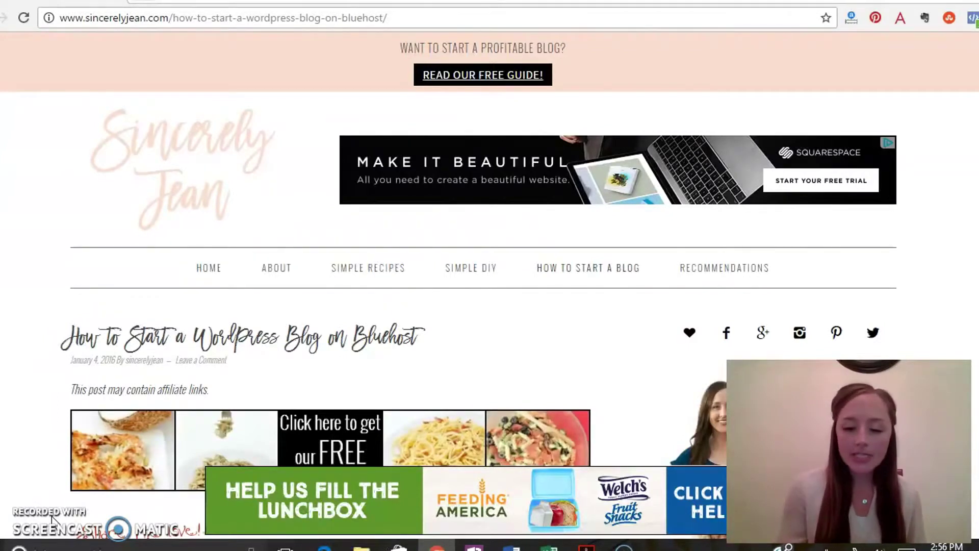
# Step: Scroll down the Sincerely Jean post to its Bluehost hosting introduction
pyautogui.scroll(-3, 52, 519)
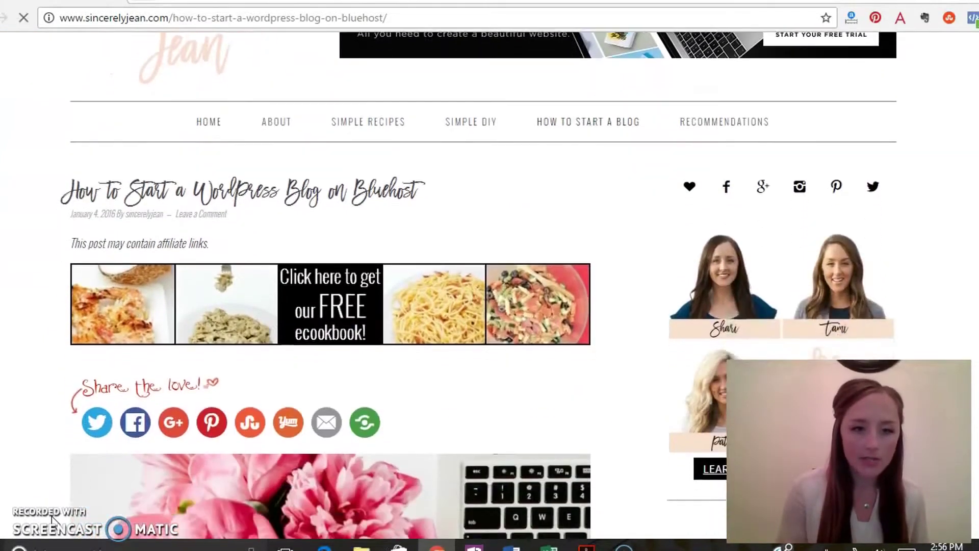
pyautogui.scroll(-6, 52, 519)
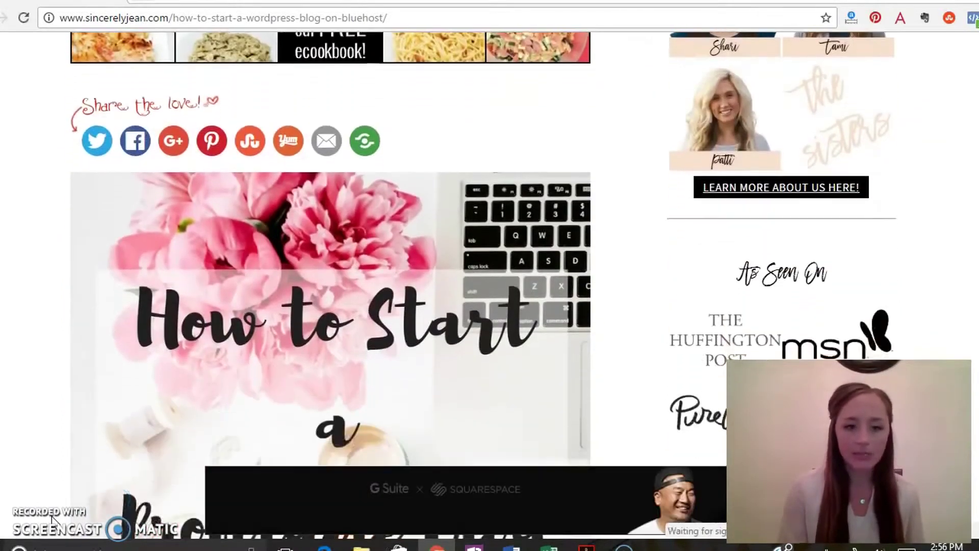
pyautogui.scroll(-10, 52, 519)
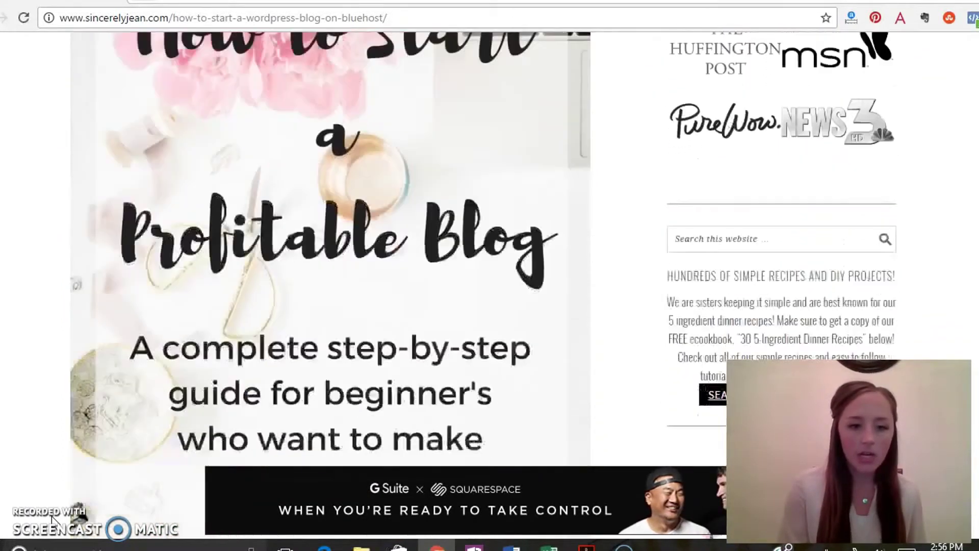
pyautogui.scroll(-2, 52, 519)
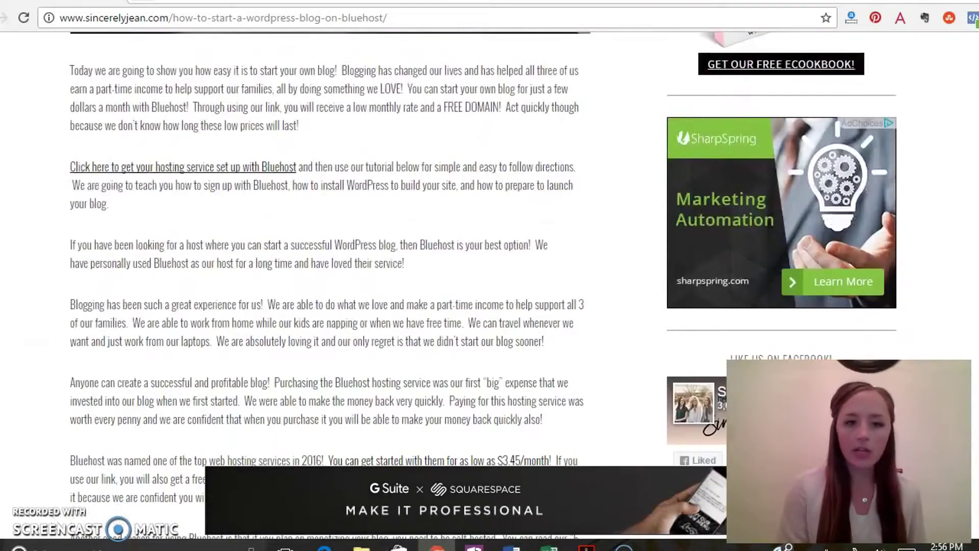
# Step: Follow the blog's Bluehost link, start signup, and select the basic $3.45/month plan
pyautogui.click(137, 167)
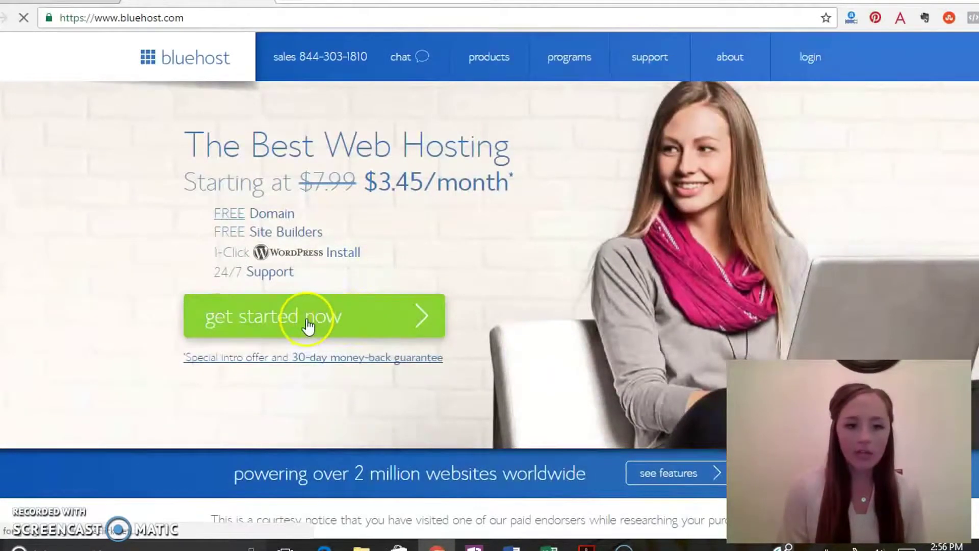
pyautogui.click(308, 321)
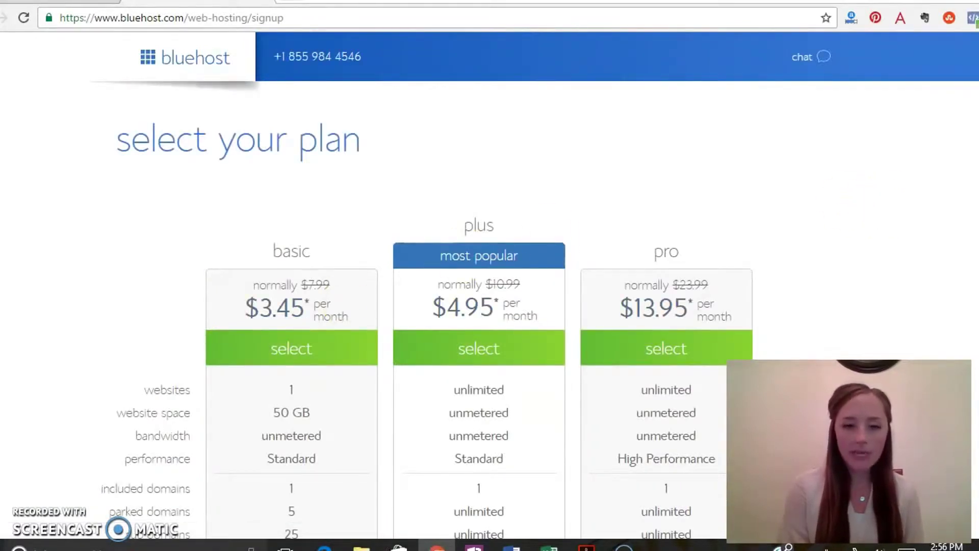
pyautogui.scroll(-2, 489, 285)
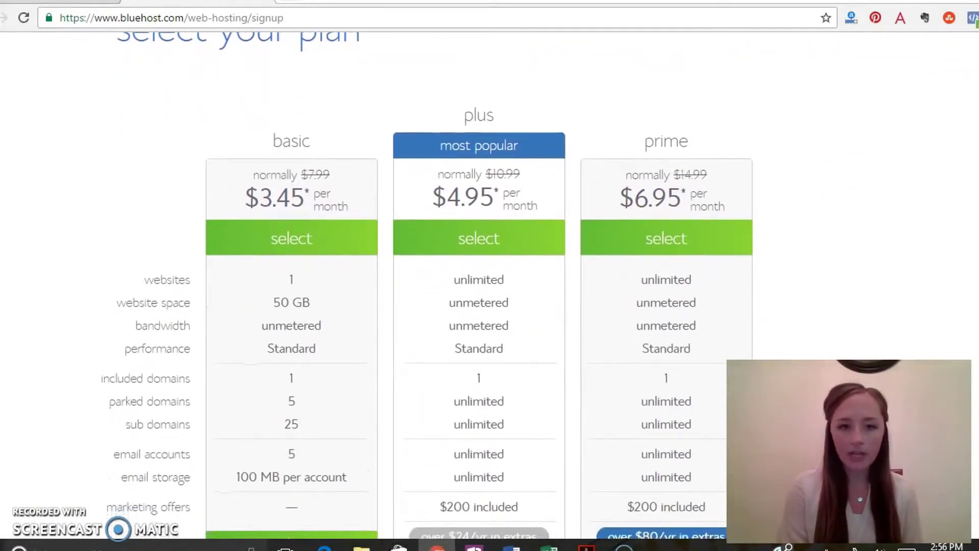
pyautogui.scroll(-1, 448, 427)
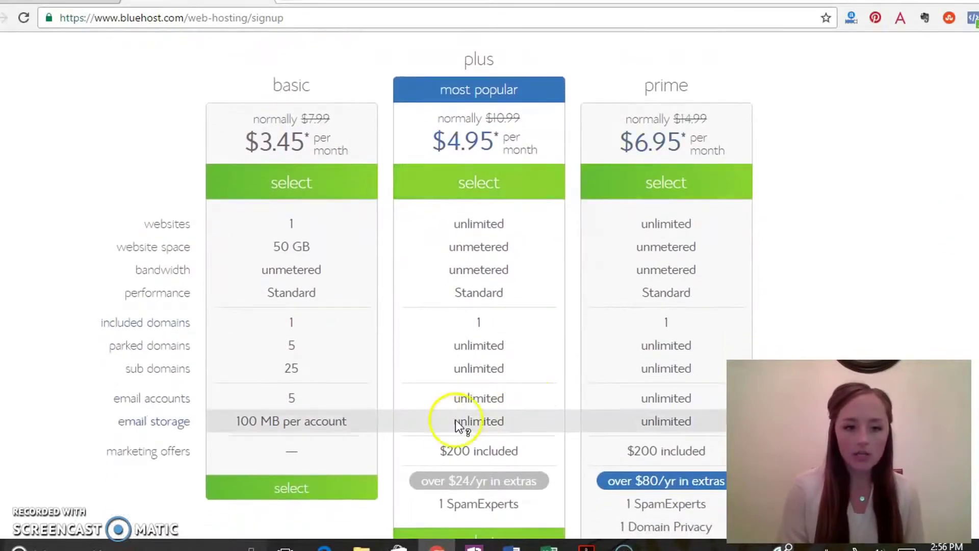
pyautogui.click(298, 489)
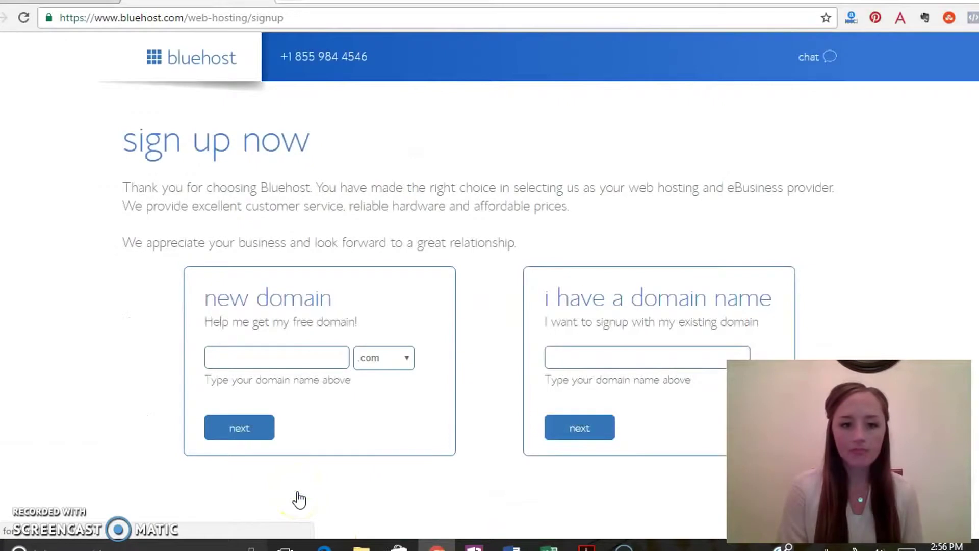
# Step: Request the new domain sincerelyjeantutorials.com and continue once it shows as available
pyautogui.click(284, 359)
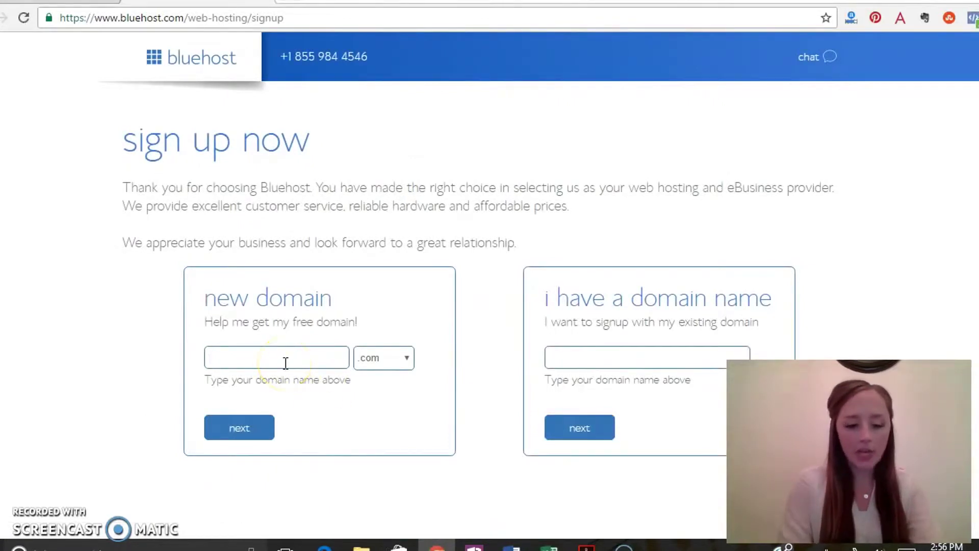
pyautogui.write('sinc')
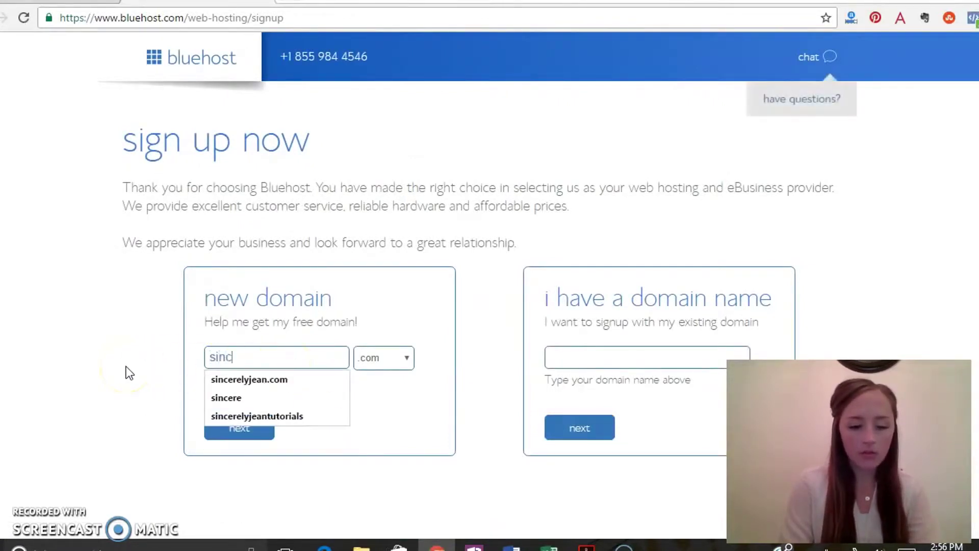
pyautogui.write('erelyjean')
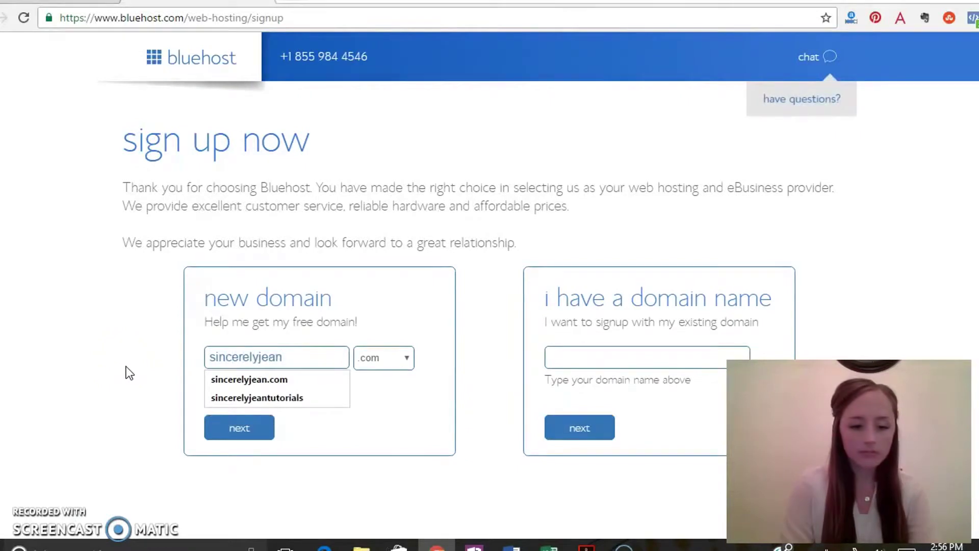
pyautogui.write('tutori')
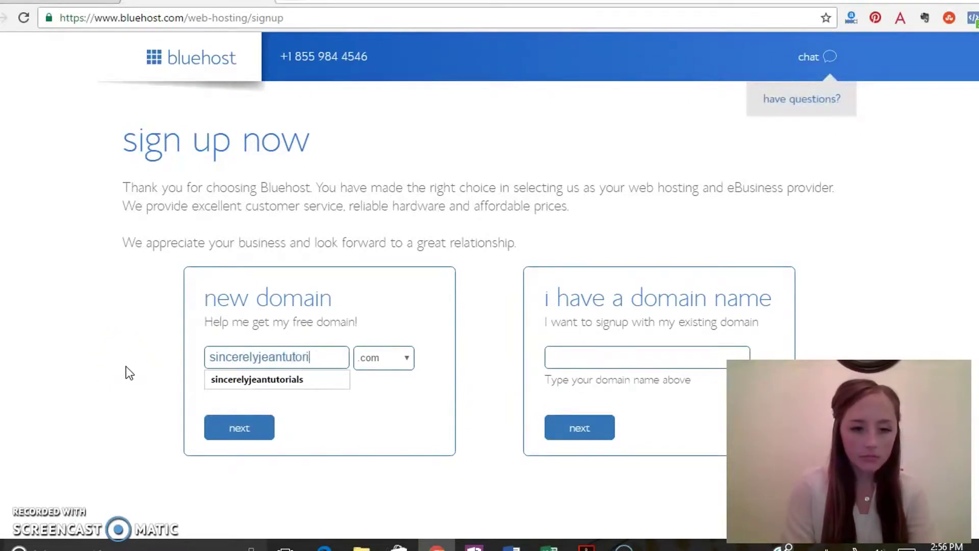
pyautogui.write('als')
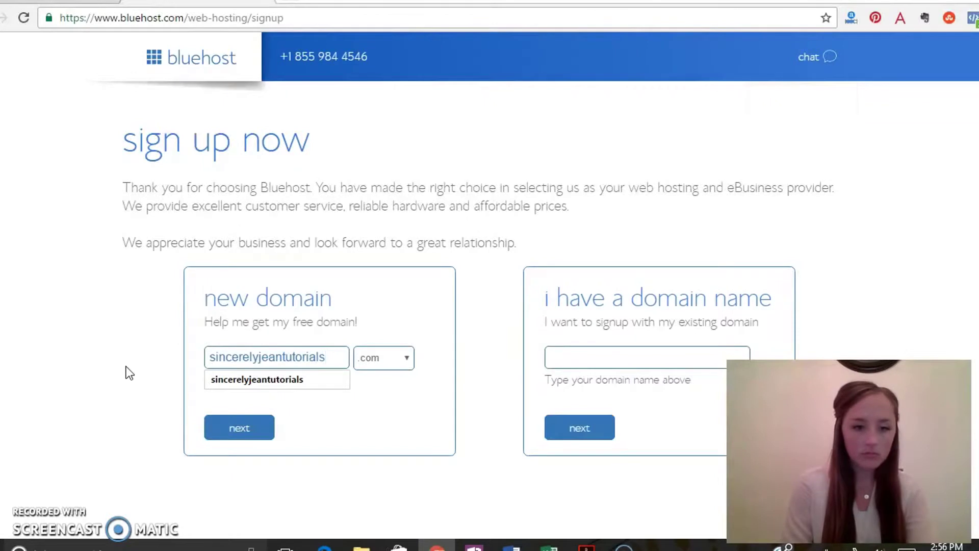
pyautogui.click(250, 426)
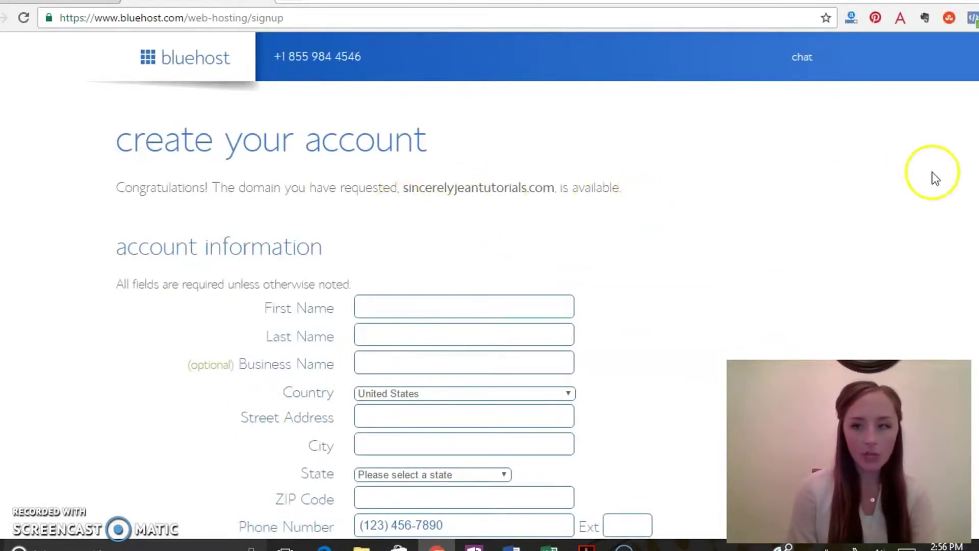
# Step: Scroll the account form down to package information showing Basic 36 Month and $267.60 total
pyautogui.scroll(-1, 534, 284)
pyautogui.scroll(-4, 534, 285)
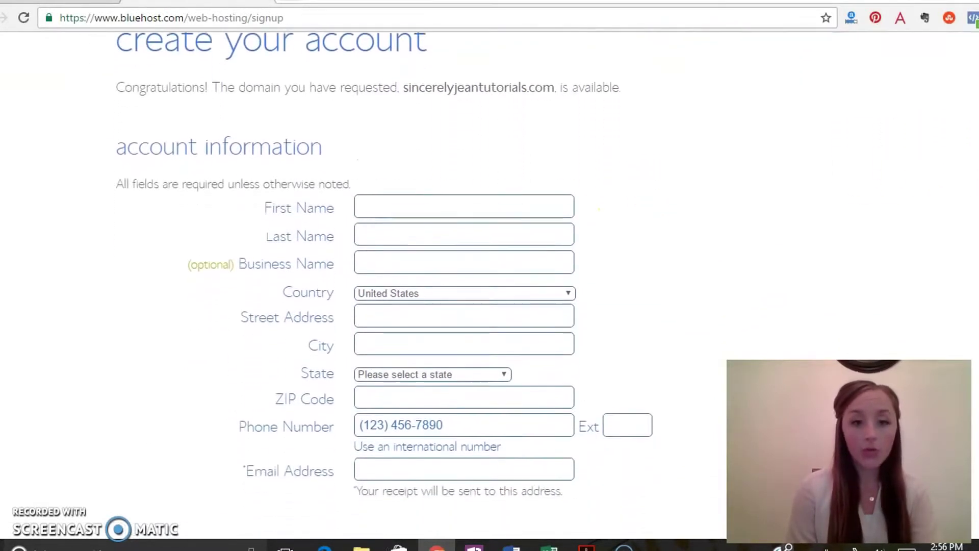
pyautogui.scroll(-2, 421, 284)
pyautogui.scroll(-4, 420, 284)
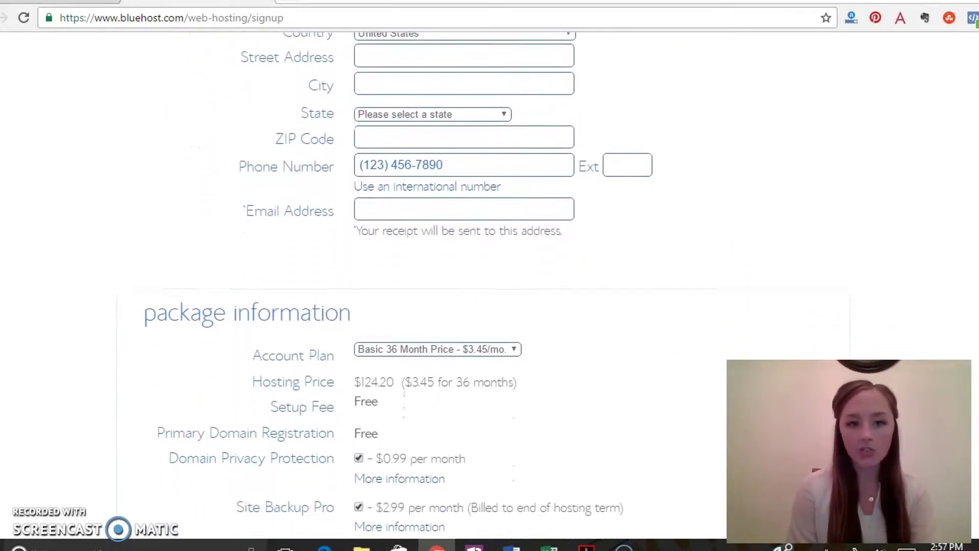
pyautogui.scroll(-2, 612, 212)
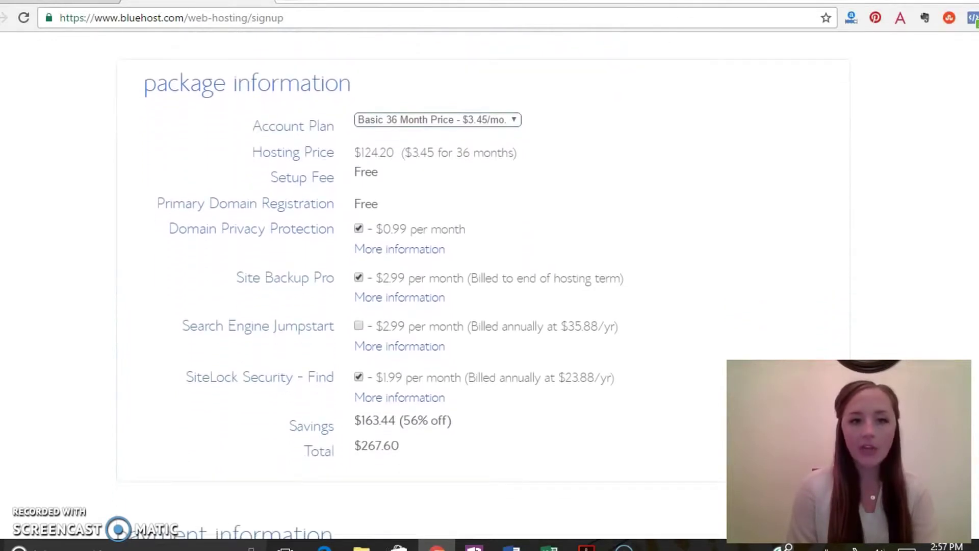
# Step: Compare the 12/24/36-month plan terms and keep Basic 36 Month at $124.20 hosting
pyautogui.click(511, 122)
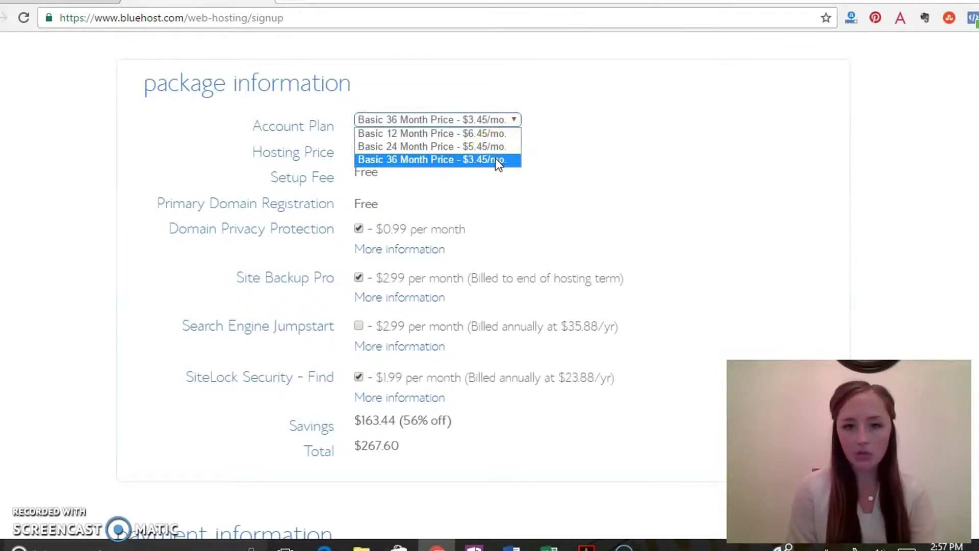
pyautogui.click(477, 136)
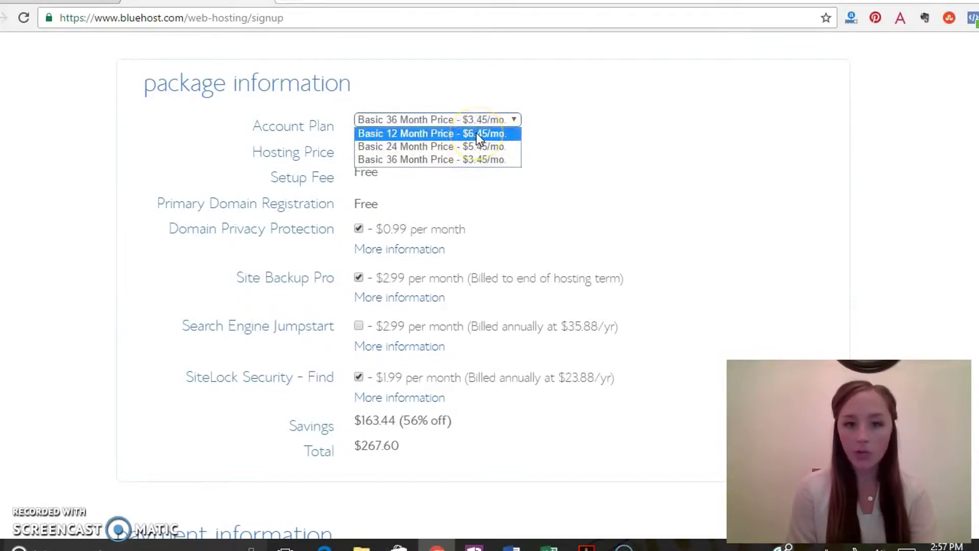
pyautogui.click(471, 161)
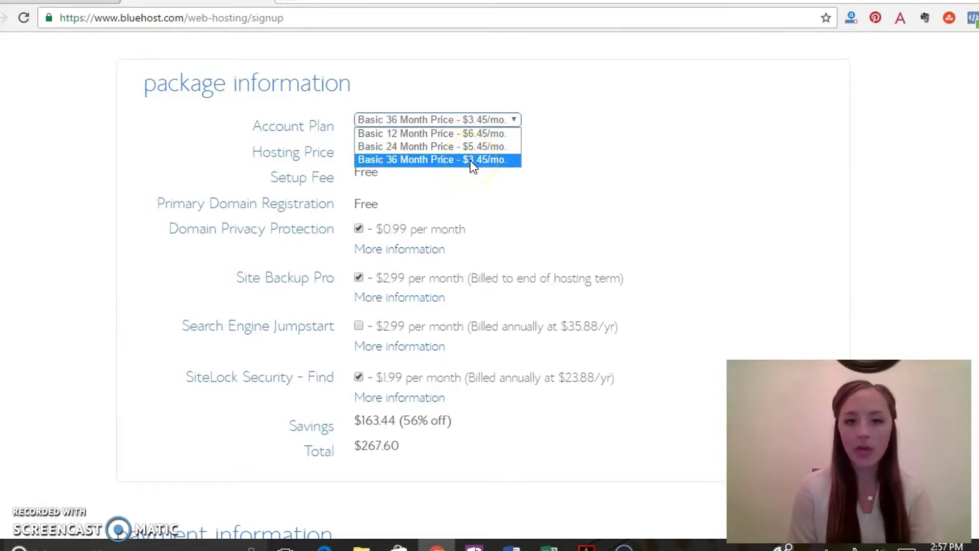
pyautogui.click(588, 156)
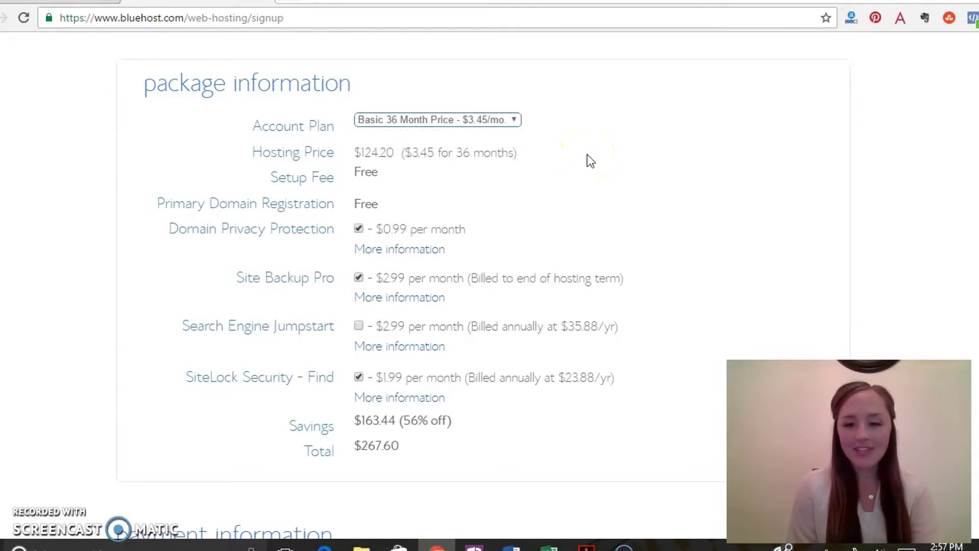
pyautogui.click(516, 124)
pyautogui.click(555, 149)
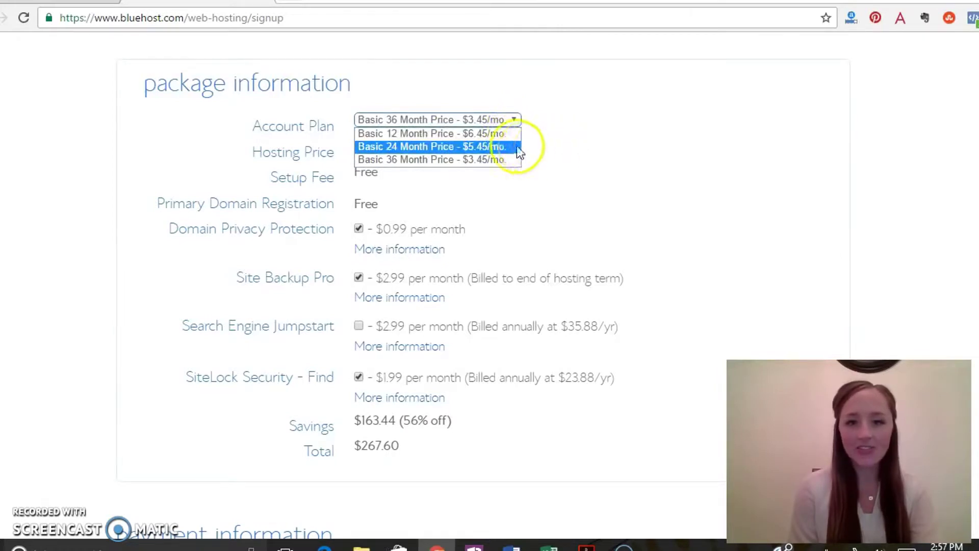
pyautogui.click(540, 143)
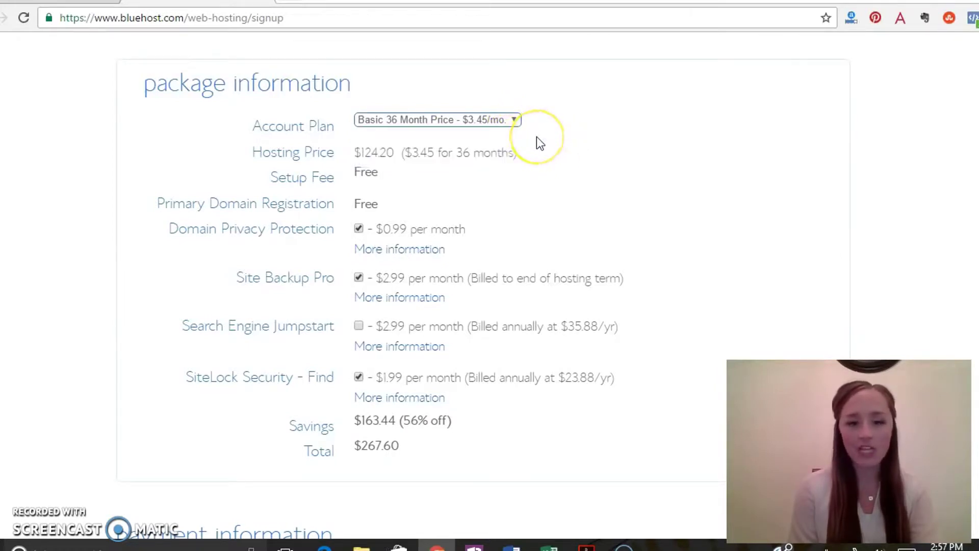
pyautogui.click(518, 120)
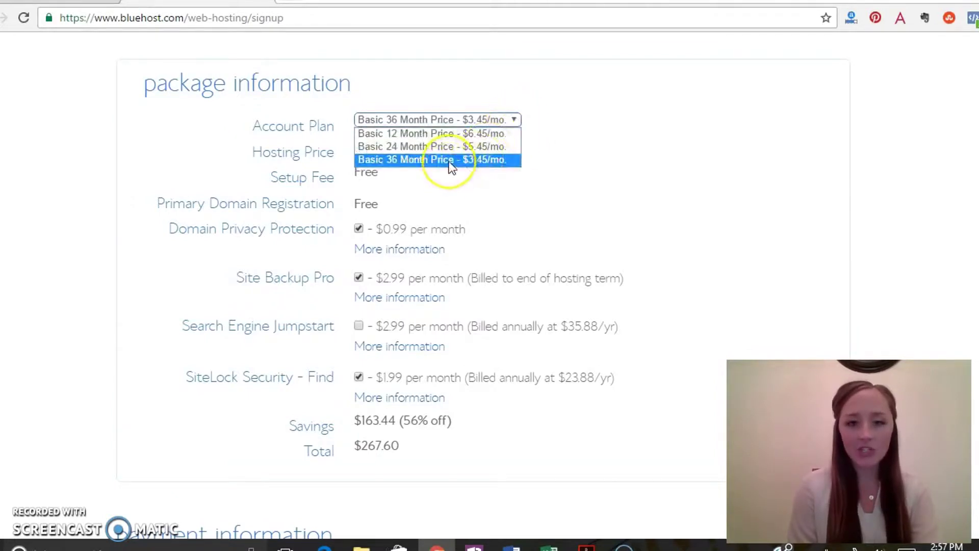
pyautogui.click(536, 161)
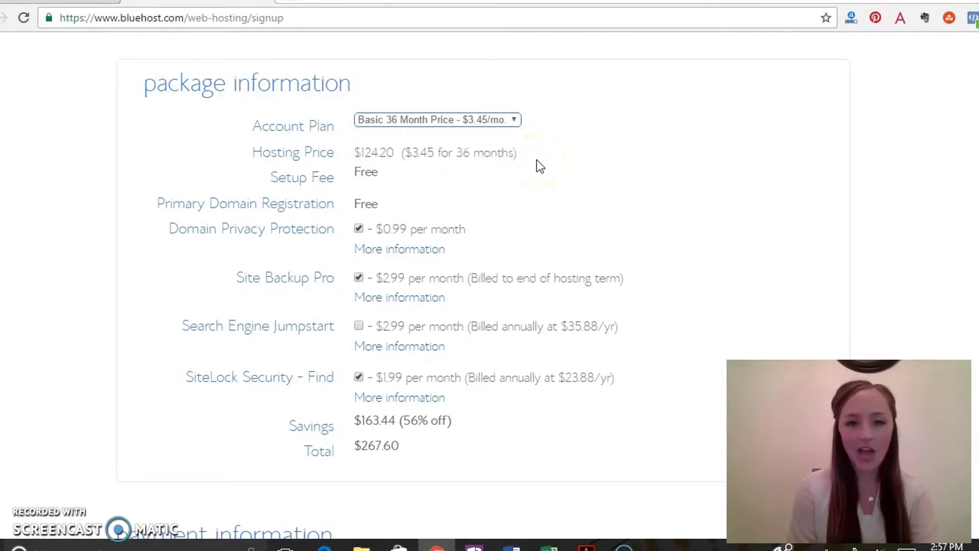
pyautogui.click(520, 125)
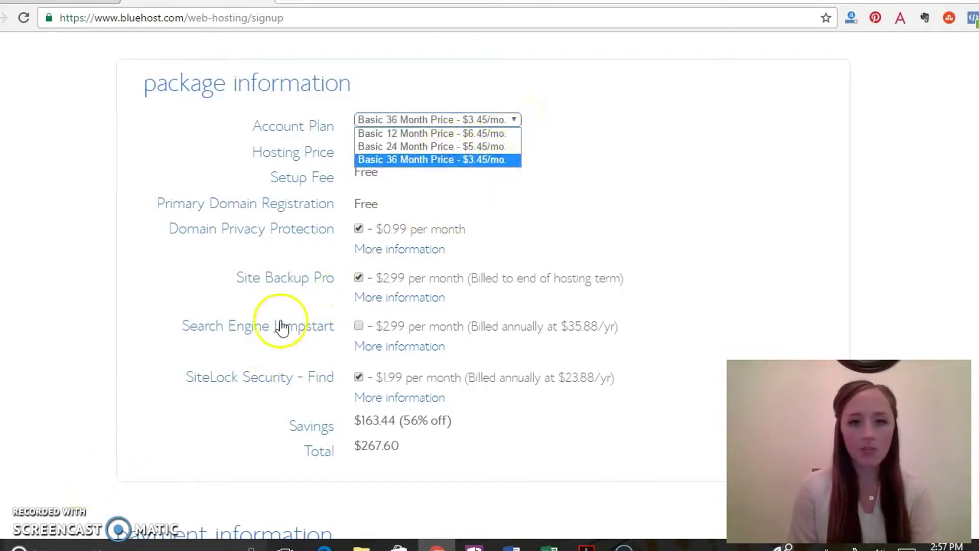
pyautogui.click(623, 204)
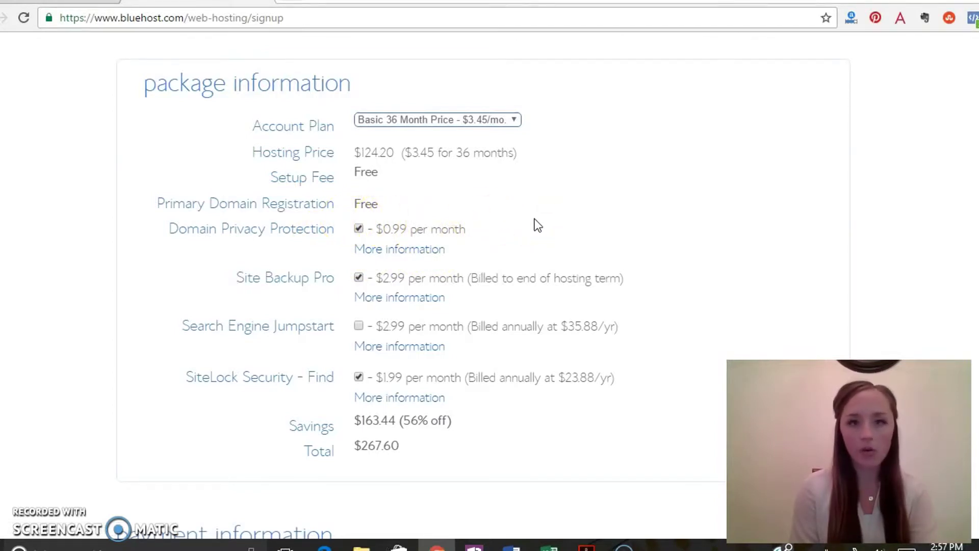
# Step: Uncheck Site Backup Pro and SiteLock Security, lowering the package total to $136.08
pyautogui.click(376, 289)
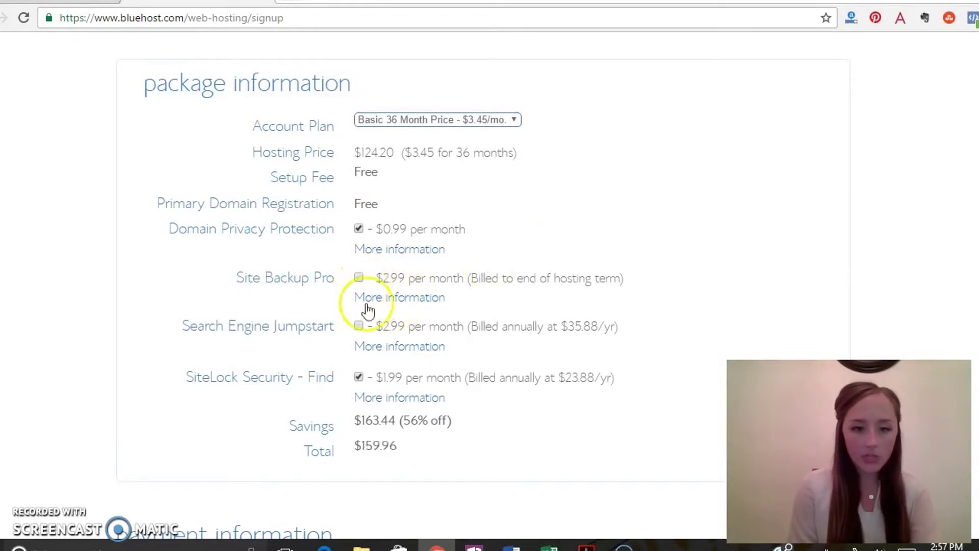
pyautogui.click(359, 376)
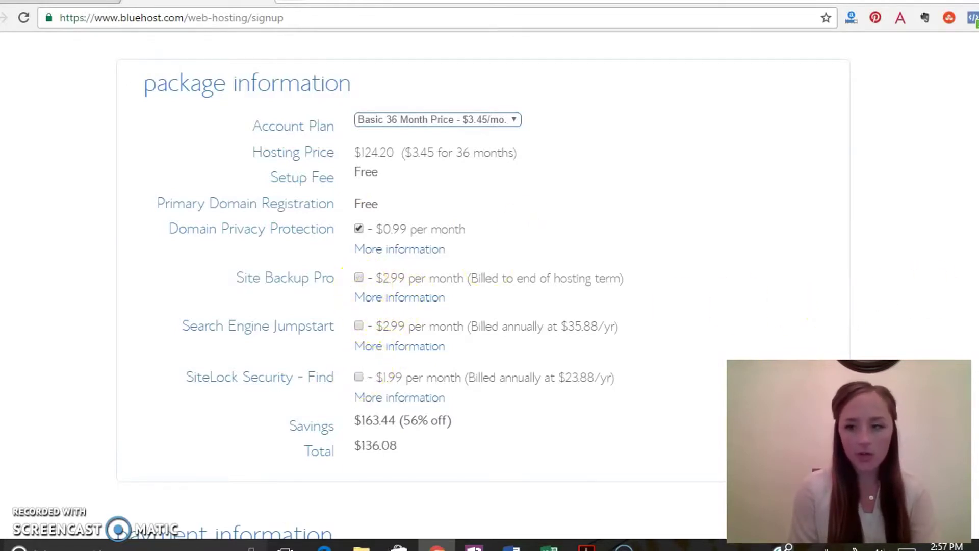
pyautogui.scroll(8, 831, 306)
pyautogui.scroll(-12, 489, 286)
pyautogui.scroll(-3, 483, 449)
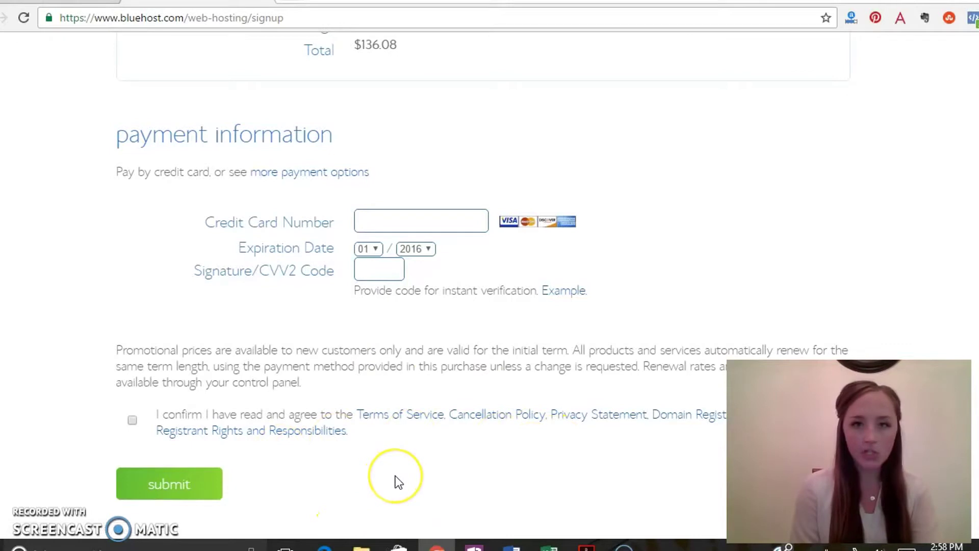
# Step: Accept the terms, submit the purchase, and decline the special offers
pyautogui.click(133, 421)
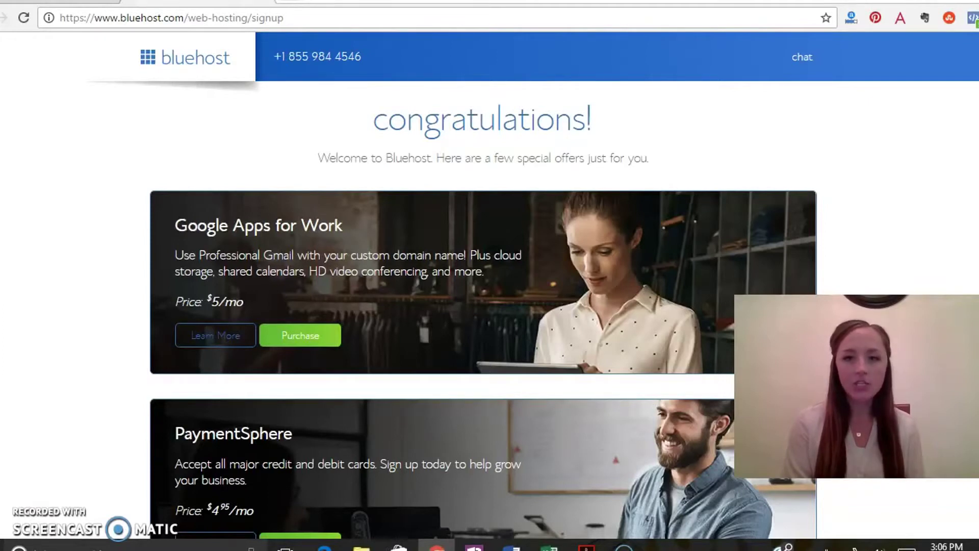
pyautogui.scroll(-3, 483, 285)
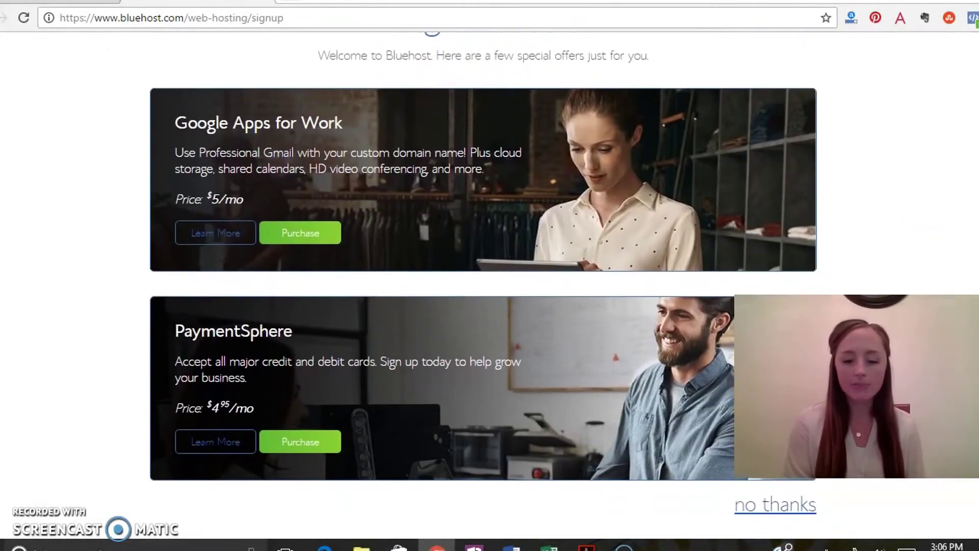
pyautogui.click(793, 503)
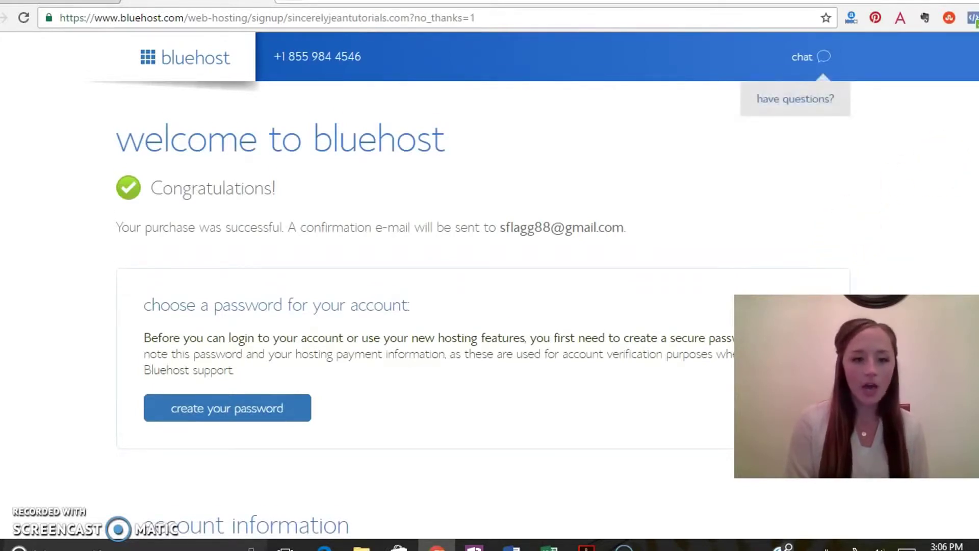
# Step: Create and confirm a new account password, accept the privacy policy and terms, and save
pyautogui.scroll(-2, 489, 280)
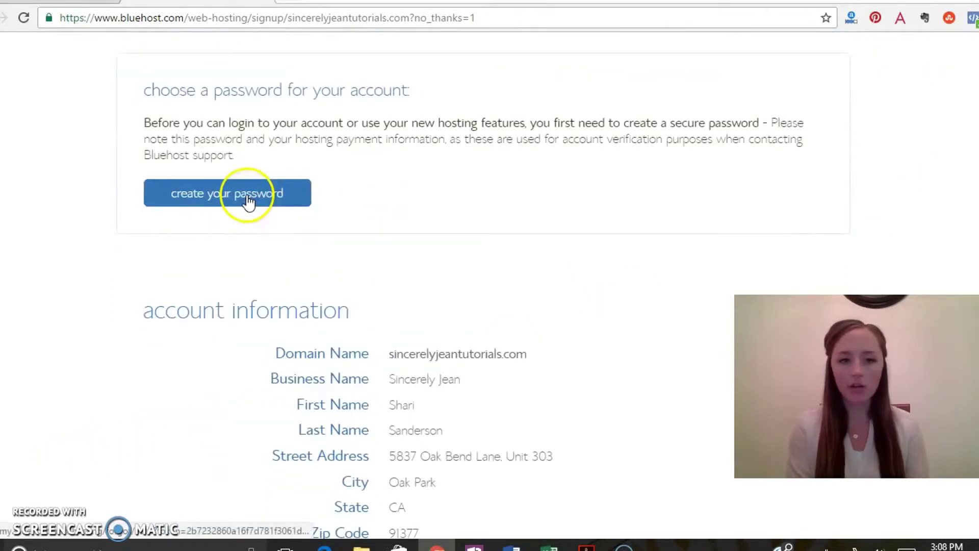
pyautogui.click(247, 197)
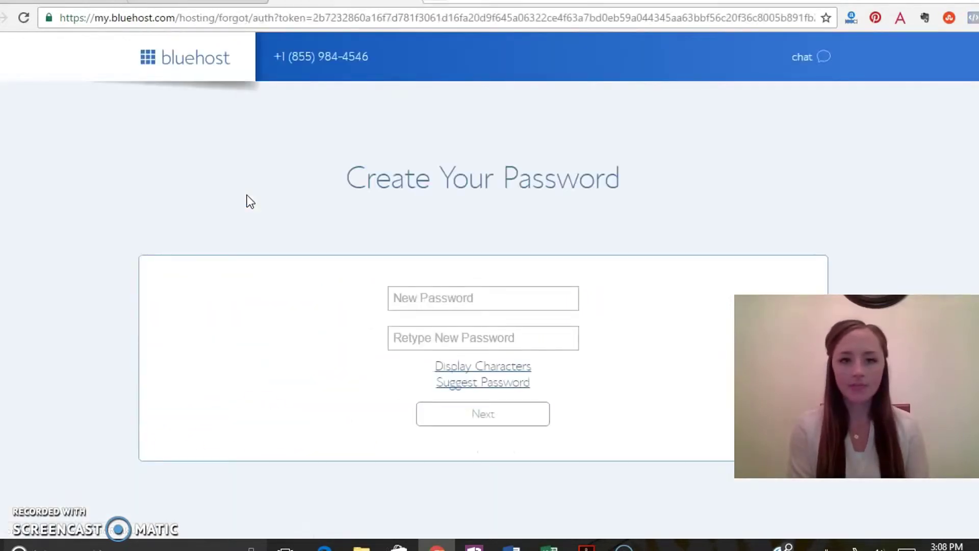
pyautogui.scroll(-1, 623, 313)
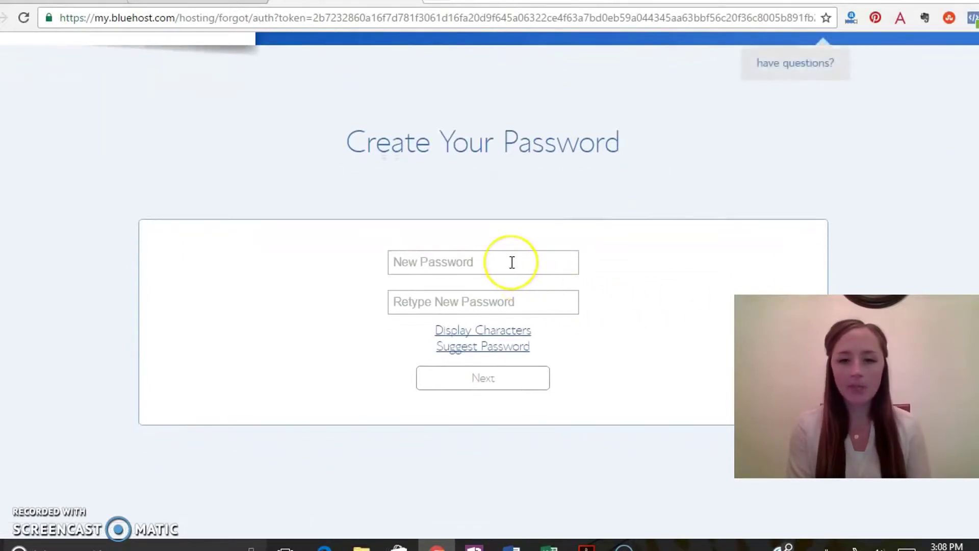
pyautogui.click(511, 262)
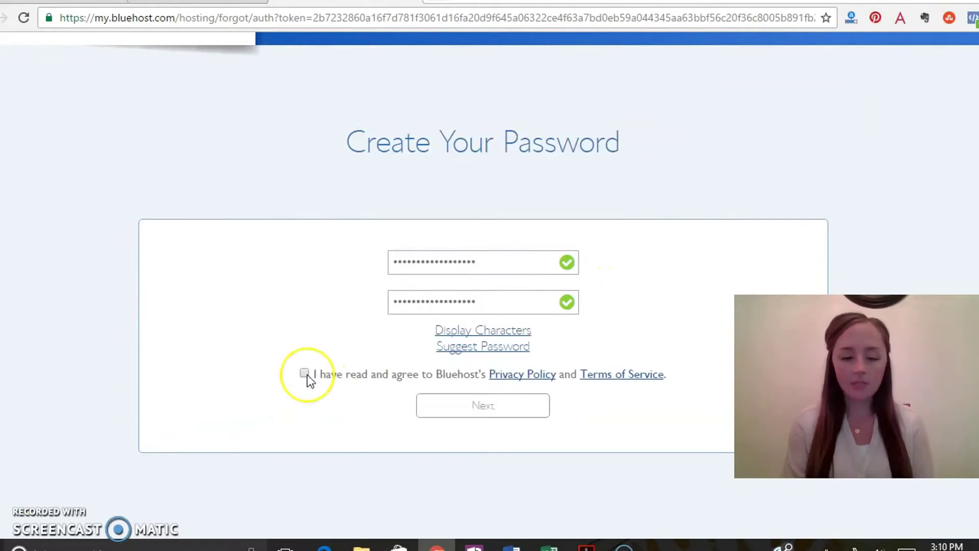
pyautogui.click(306, 374)
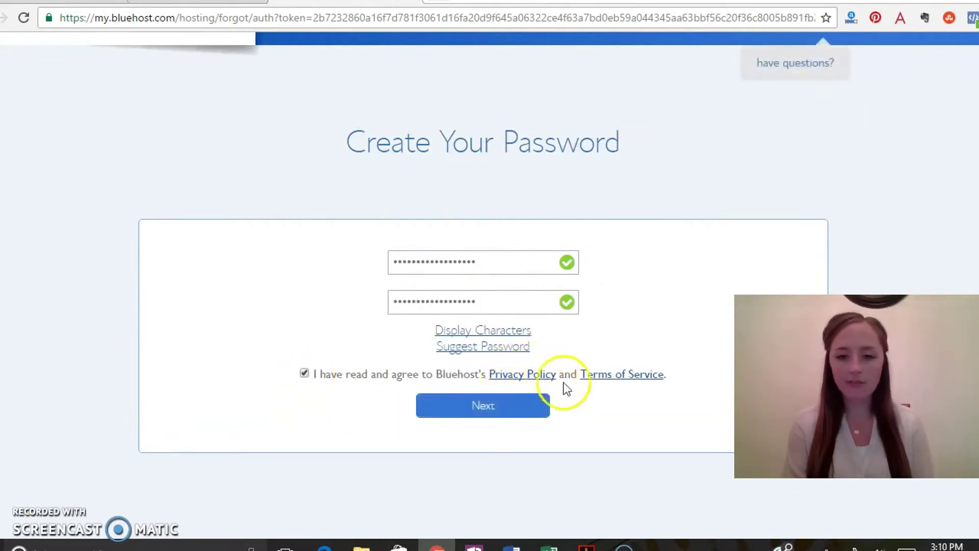
pyautogui.click(491, 412)
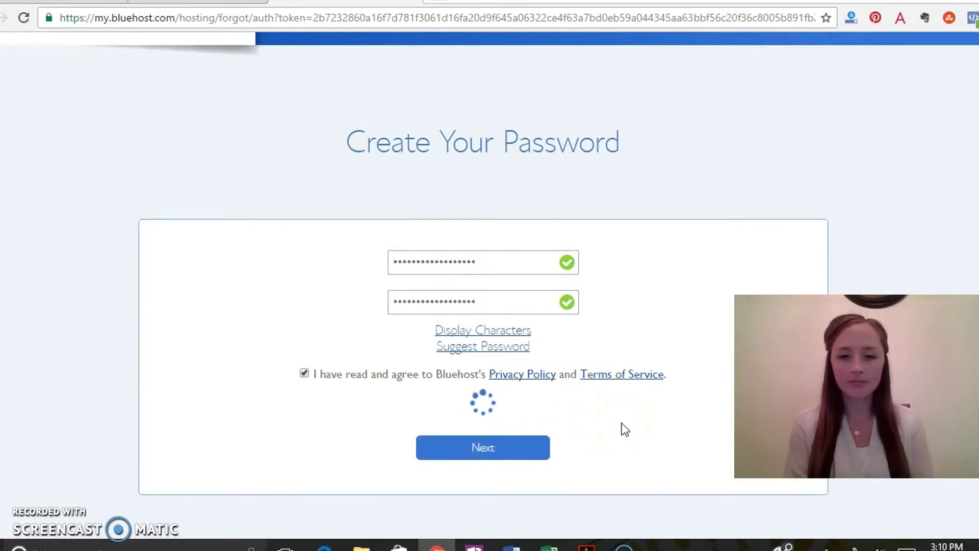
pyautogui.click(509, 410)
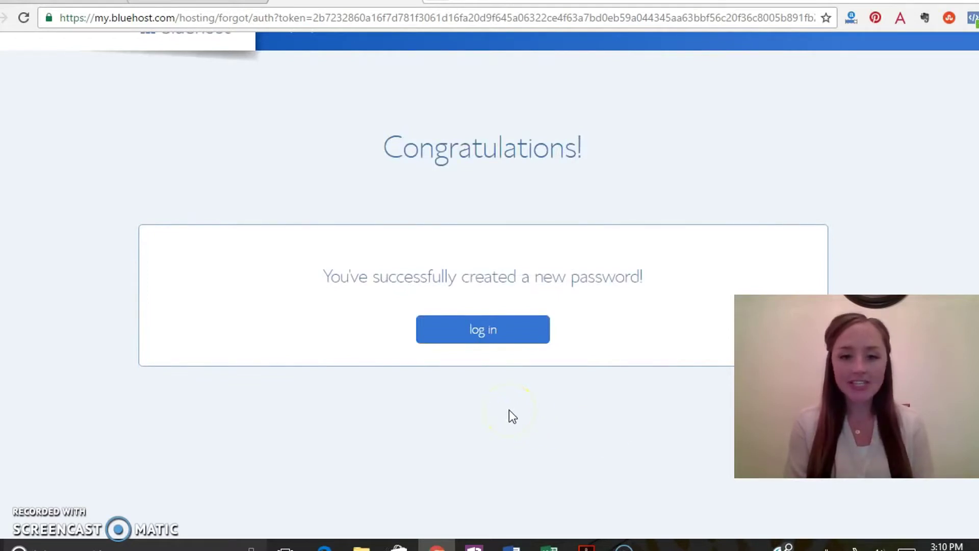
pyautogui.click(485, 336)
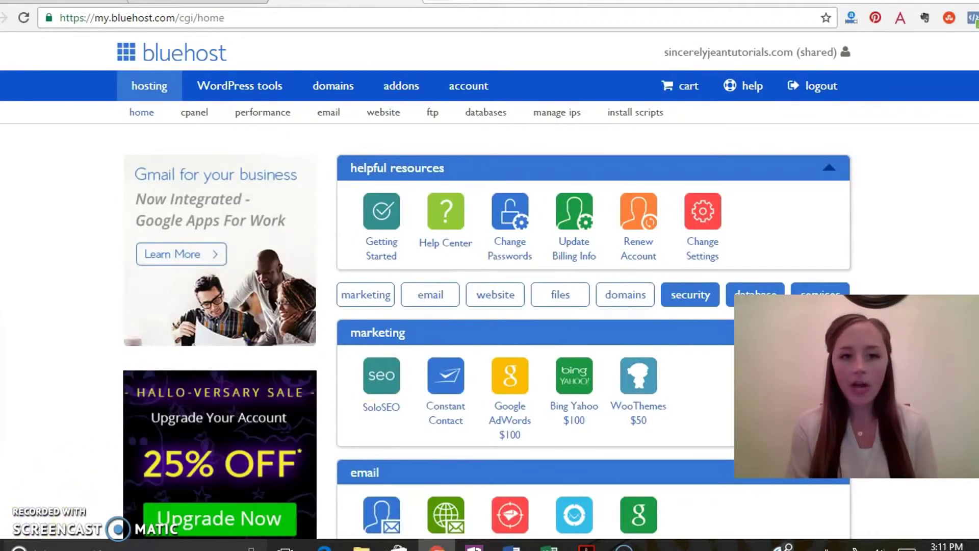
pyautogui.click(226, 86)
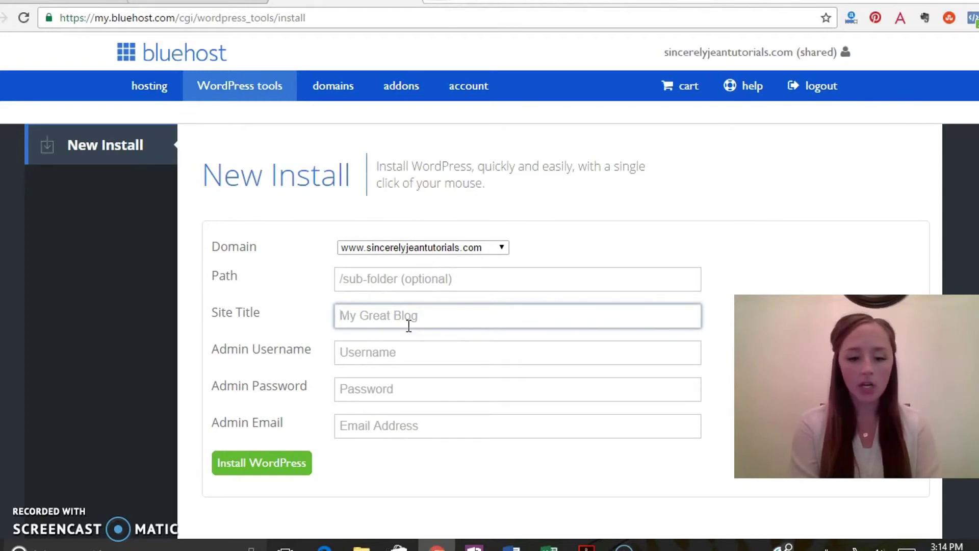
# Step: Enter the site title 'Sincerely Jean Tutorials', then fill the admin username and email fields
pyautogui.write('Sincerely Jean Tutorials')
pyautogui.click(414, 346)
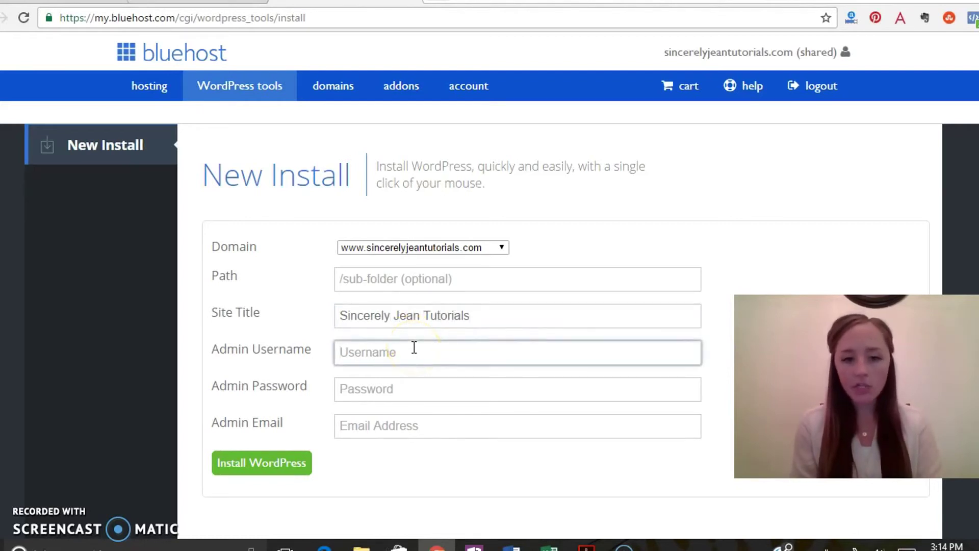
pyautogui.click(370, 431)
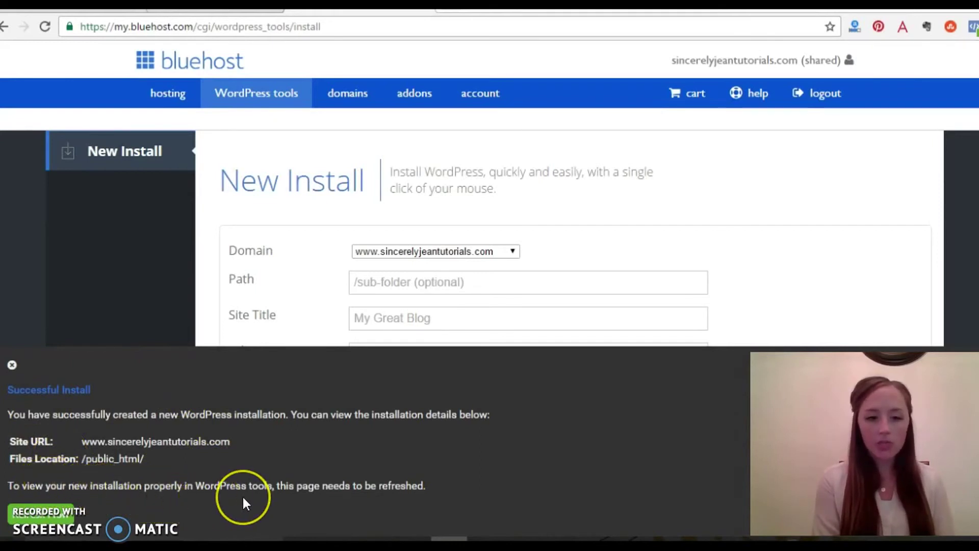
pyautogui.click(47, 516)
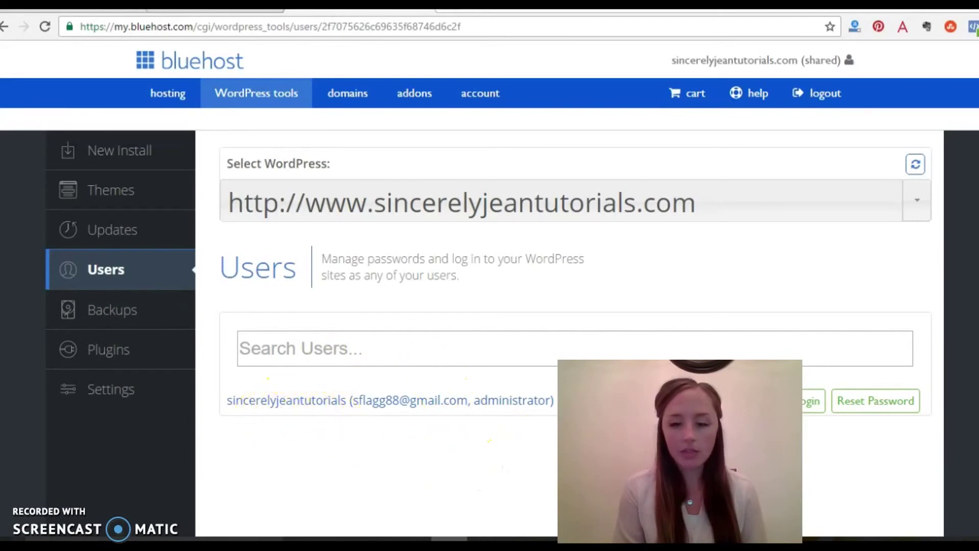
pyautogui.click(812, 401)
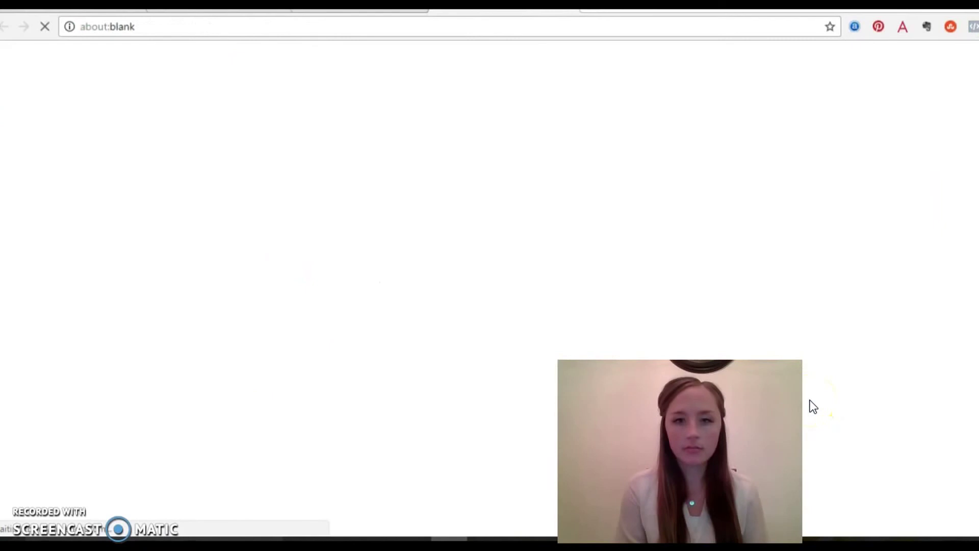